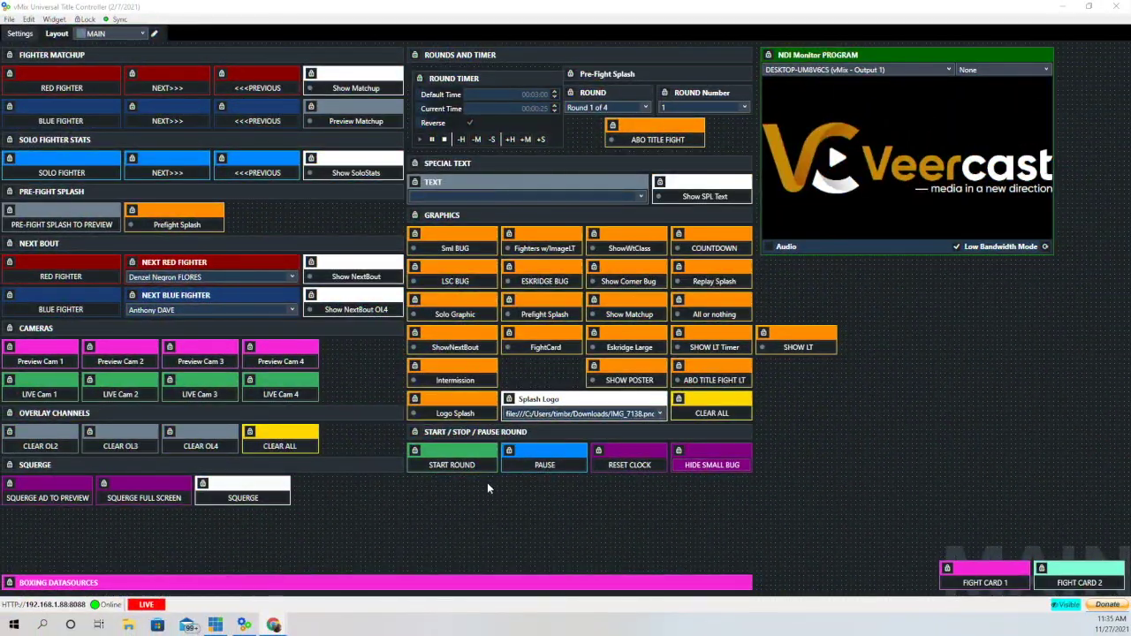
Step: Wait for the round timer to reach 00:00:00 so the corner bugs and fighter name bar appear on the program output
mouse_move(441, 470)
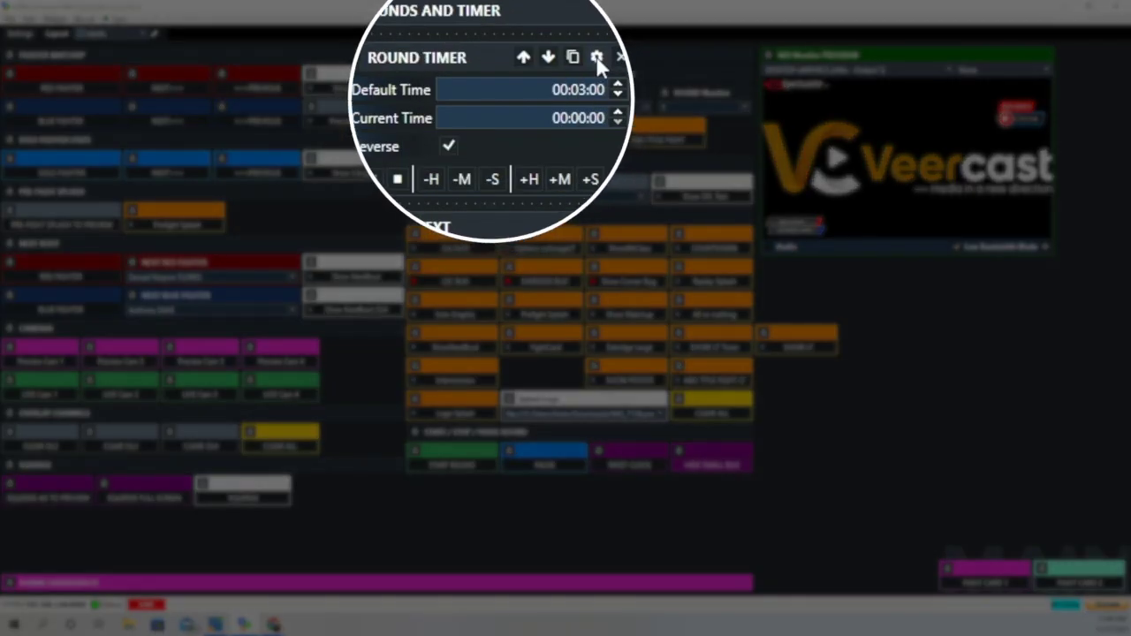
Step: Check that the ROUND TIMER's On Completion event is linked to ShowCorner
left_click(543, 78)
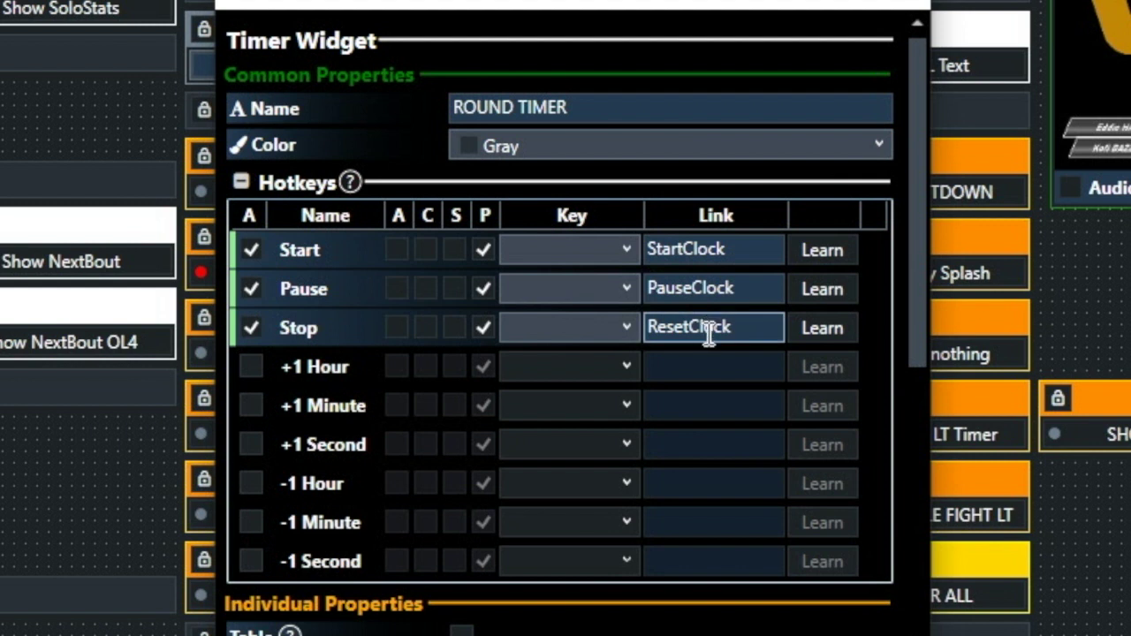
scroll(848, 189, "down", 1)
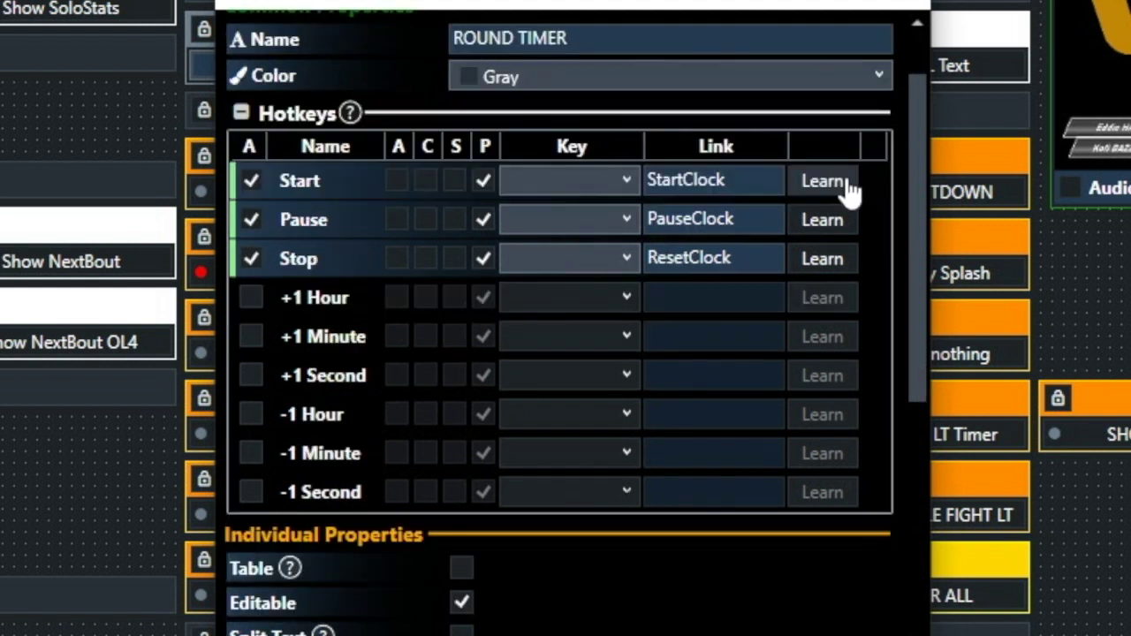
scroll(848, 189, "down", 1)
scroll(848, 189, "down", 1)
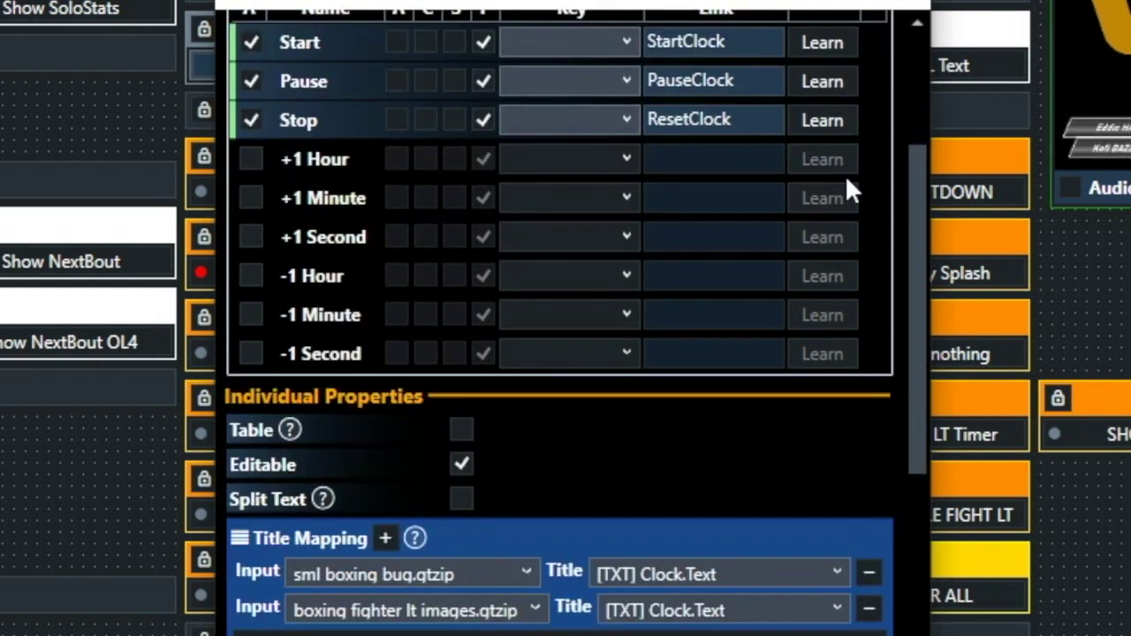
scroll(848, 189, "down", 1)
scroll(848, 189, "down", 1)
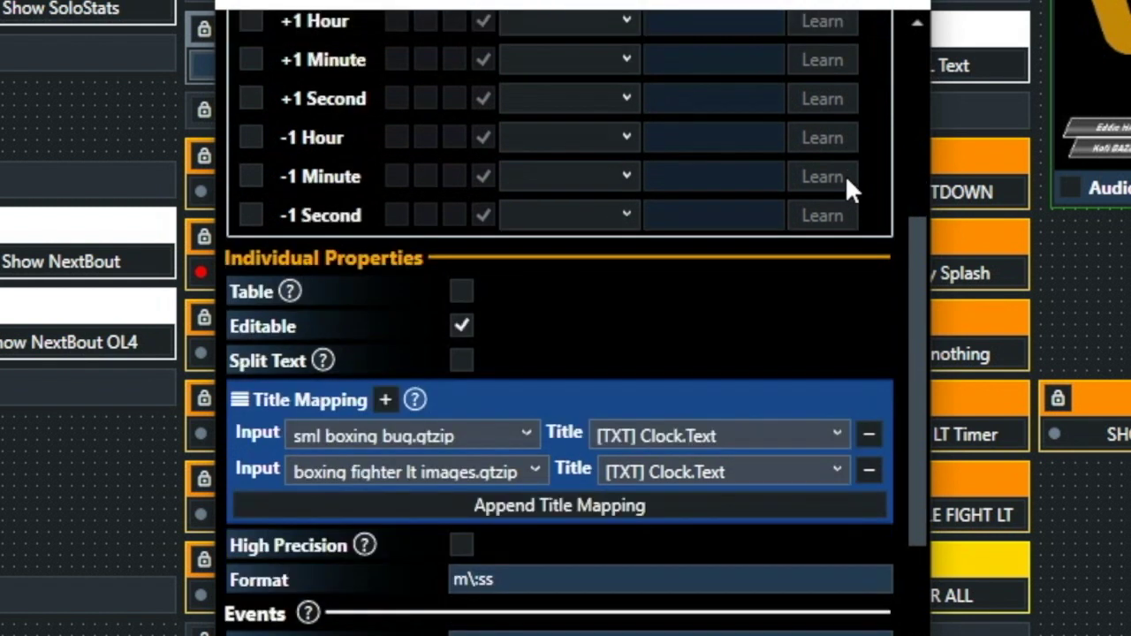
scroll(847, 181, "down", 1)
scroll(846, 181, "down", 1)
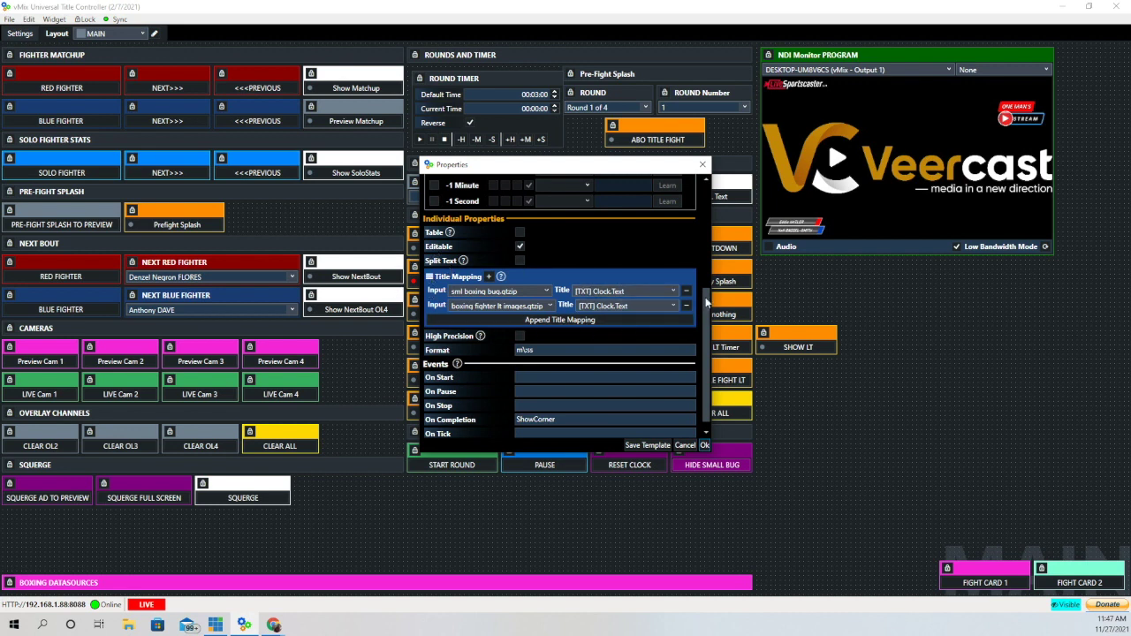
left_click(706, 432)
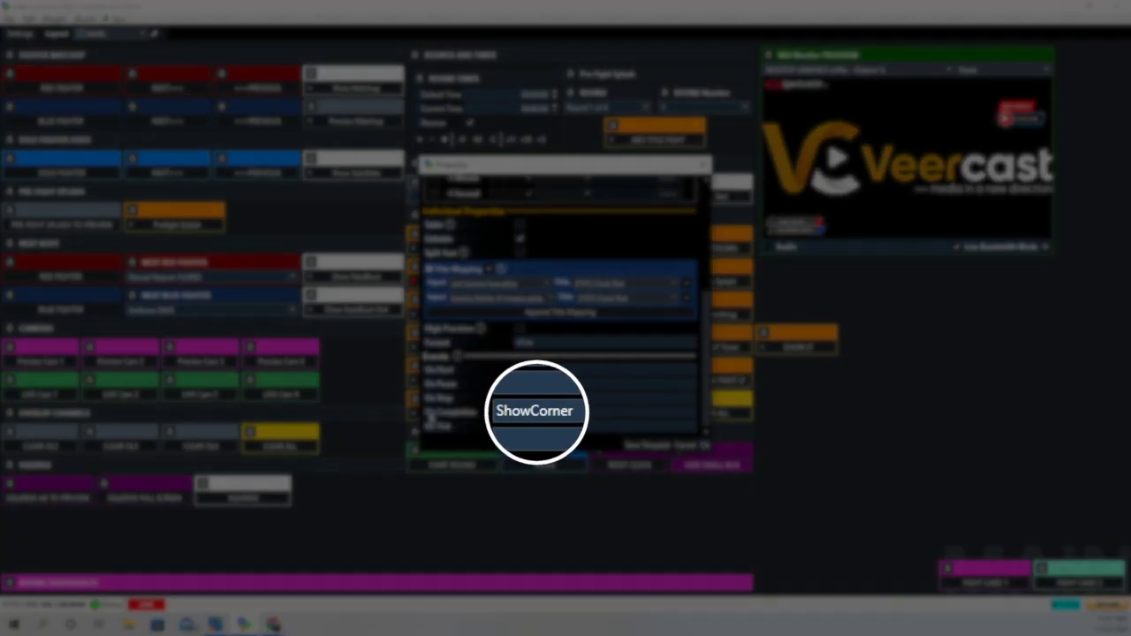
left_click(499, 415)
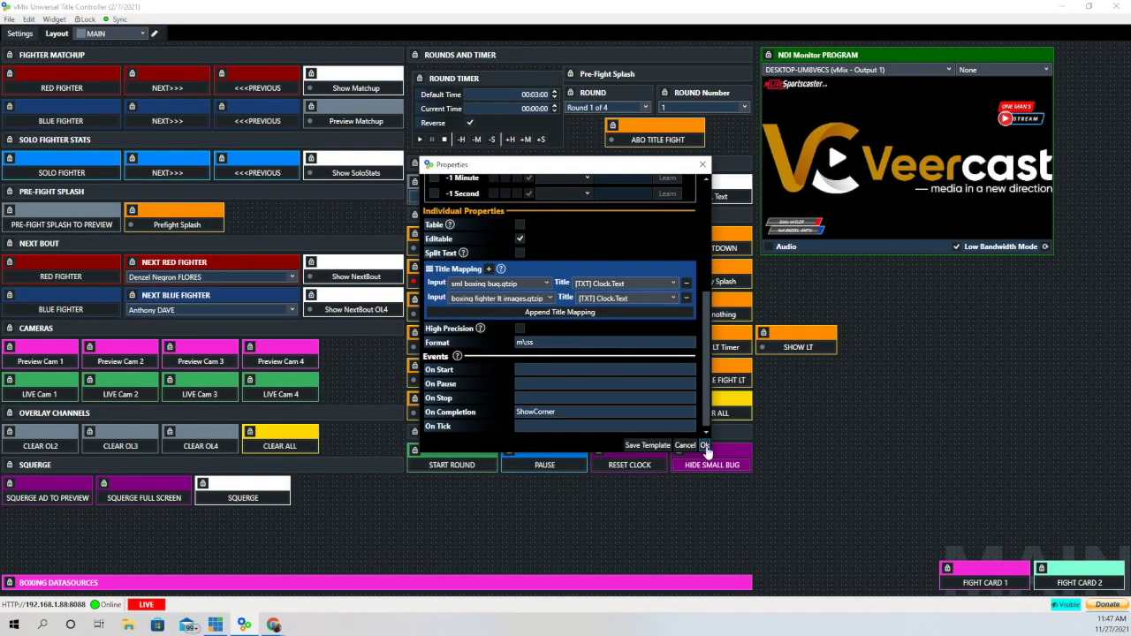
Step: Review Show Corner Bug's script: Execute on ShowCorner, OverlayInputXOut on overlay 3, then OverlayInputX
left_click(705, 445)
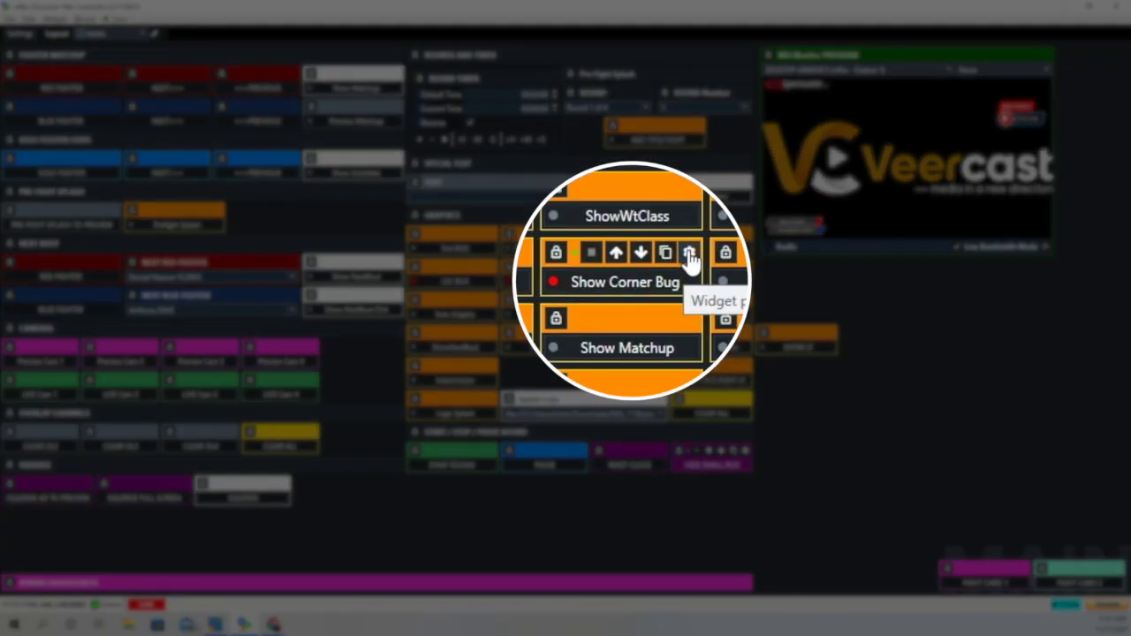
left_click(689, 254)
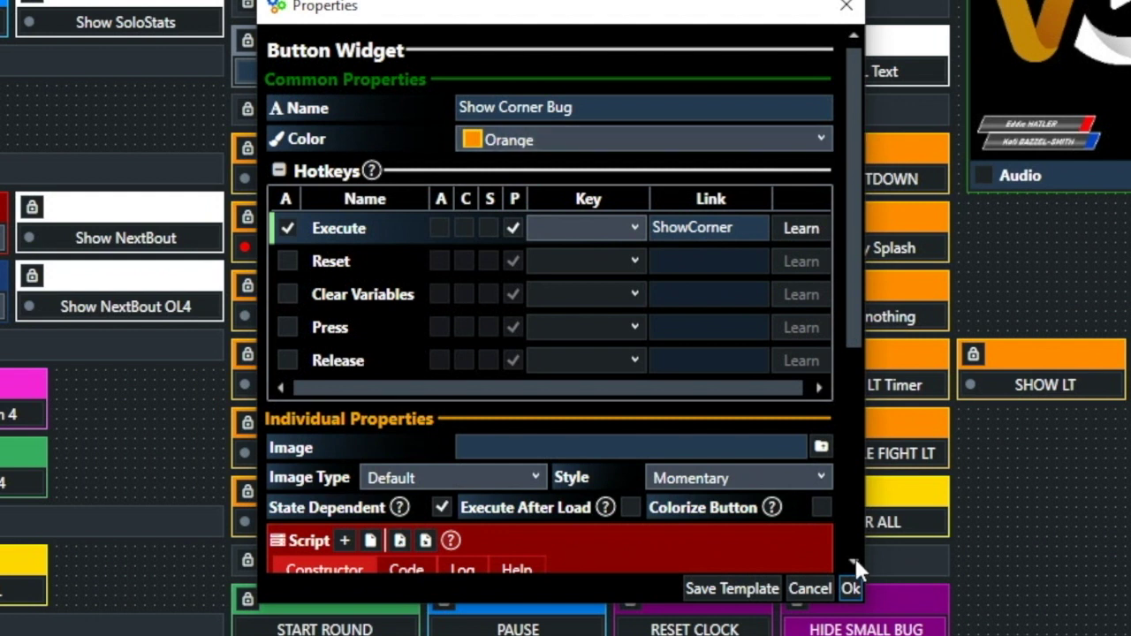
scroll(853, 555, "down", 3)
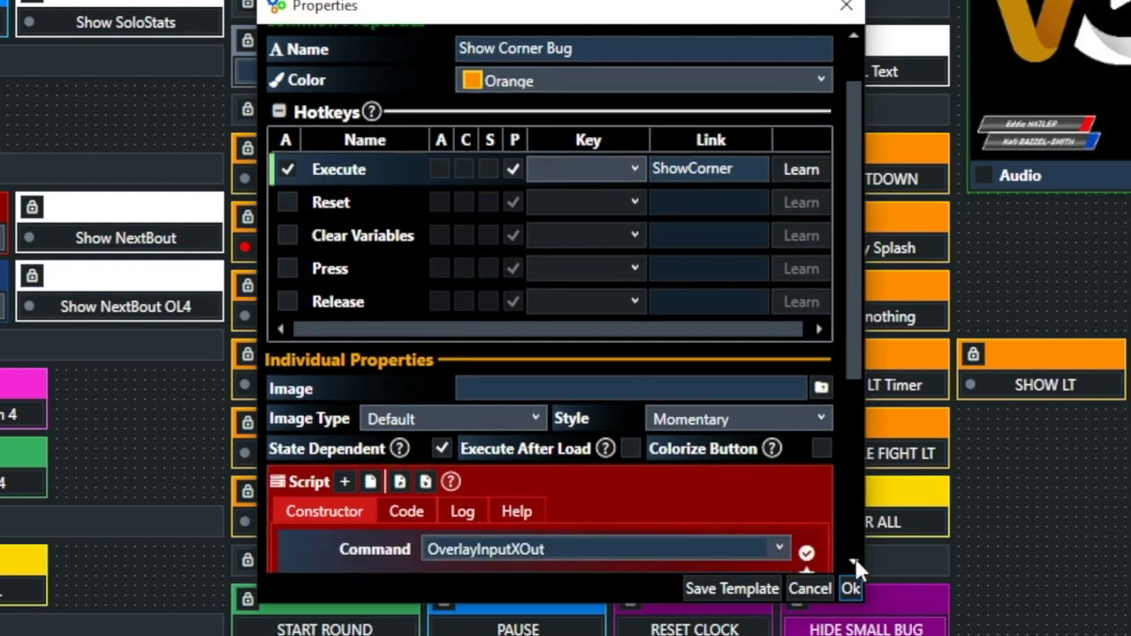
scroll(853, 555, "down", 3)
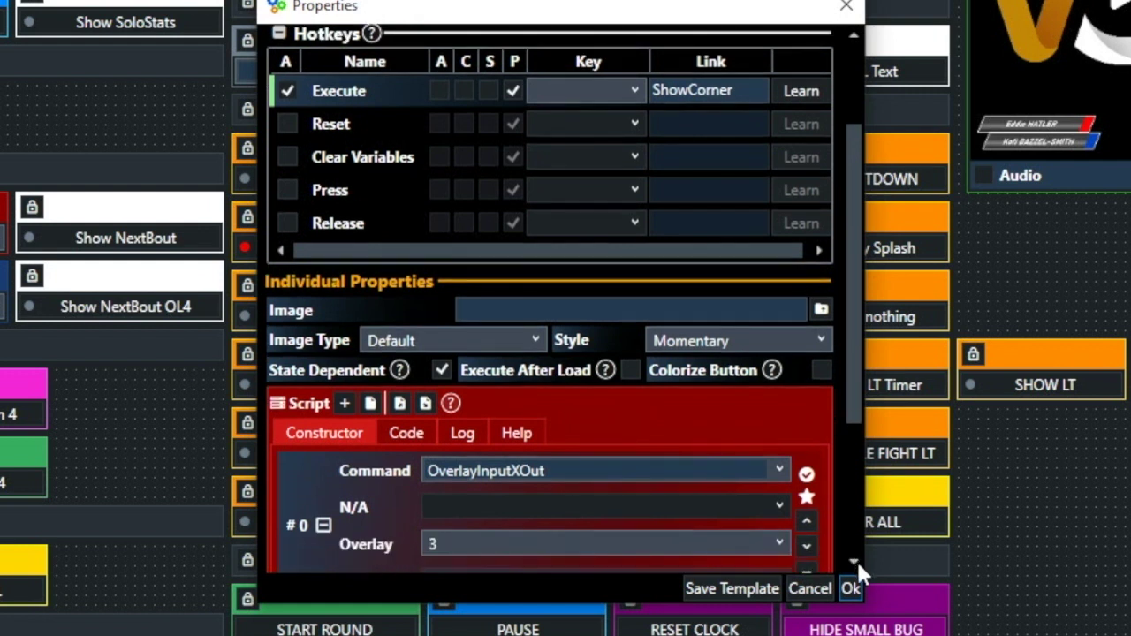
scroll(857, 566, "down", 2)
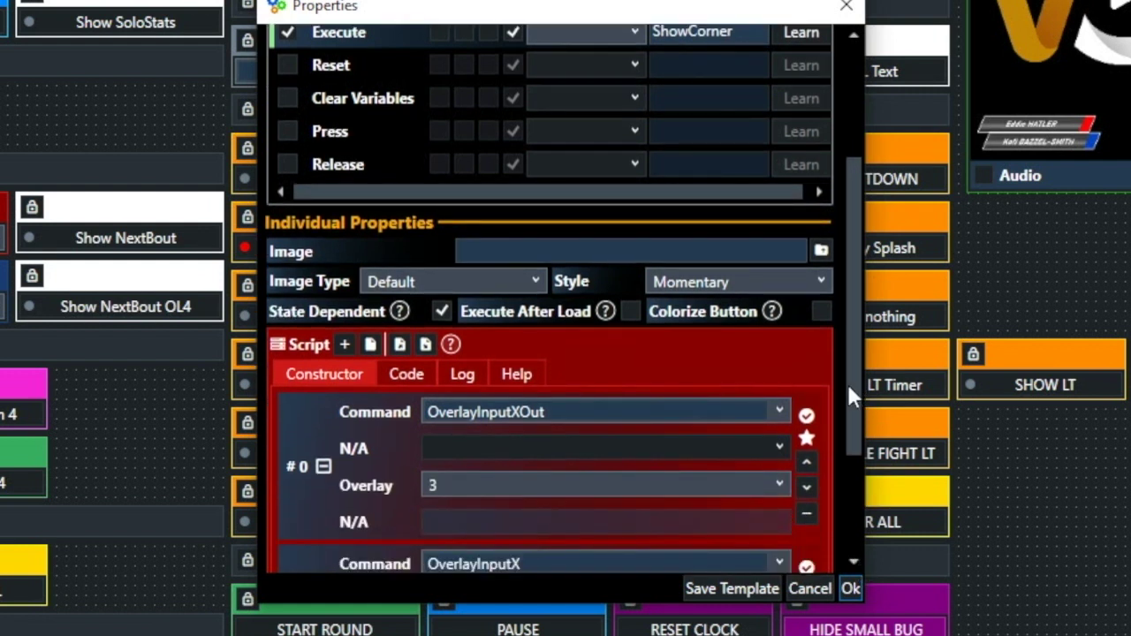
left_click_drag(846, 382, 839, 297)
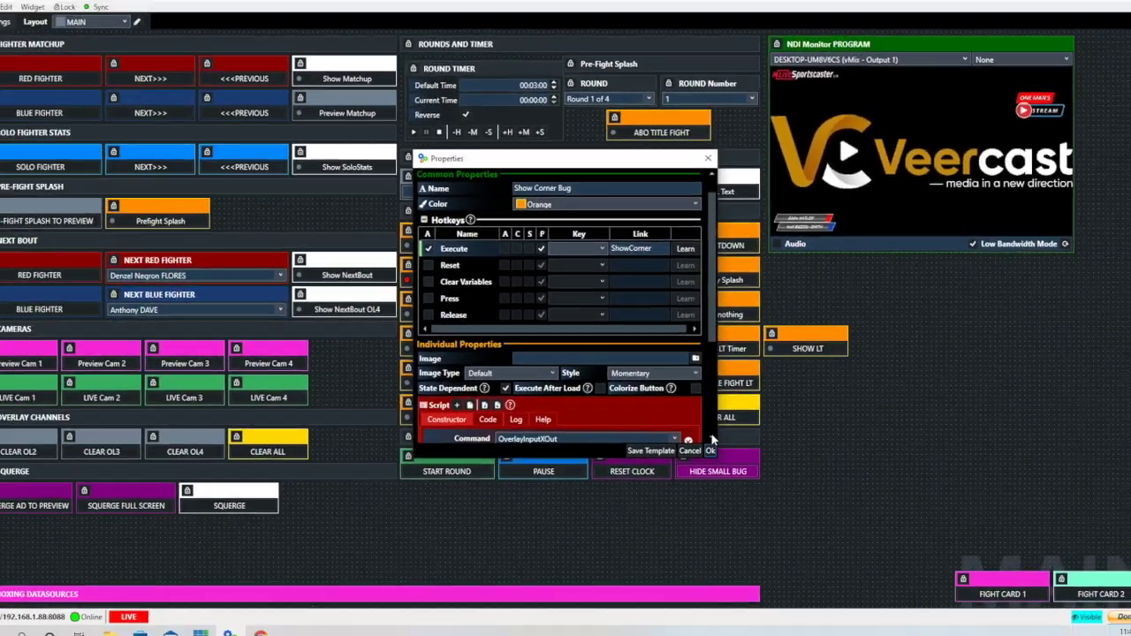
left_click(774, 513)
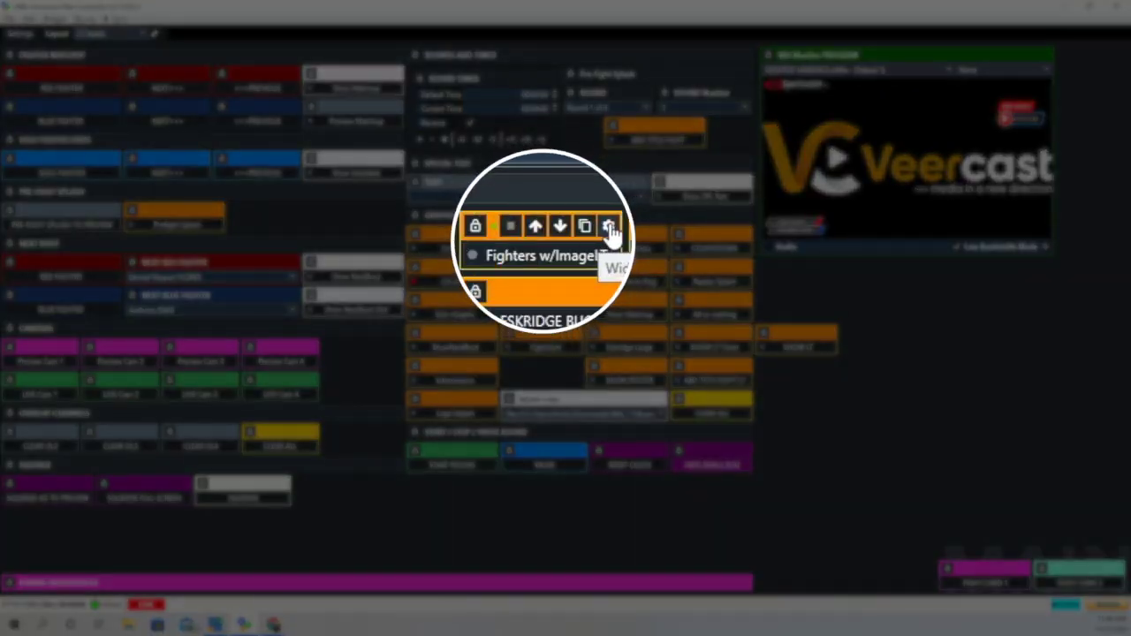
left_click(608, 226)
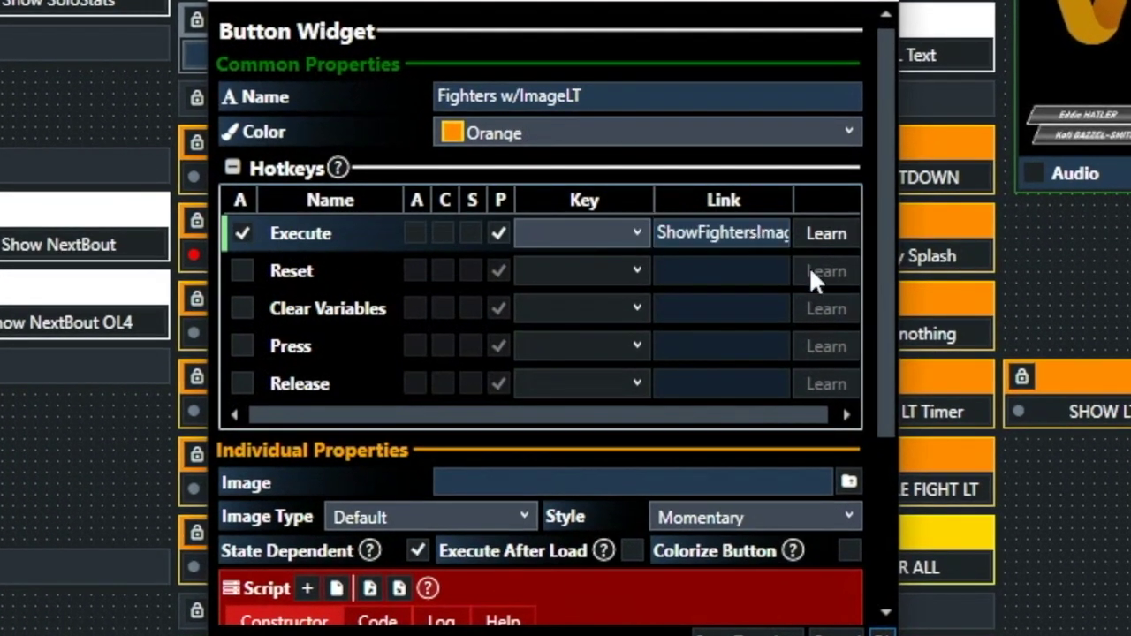
left_click(884, 611)
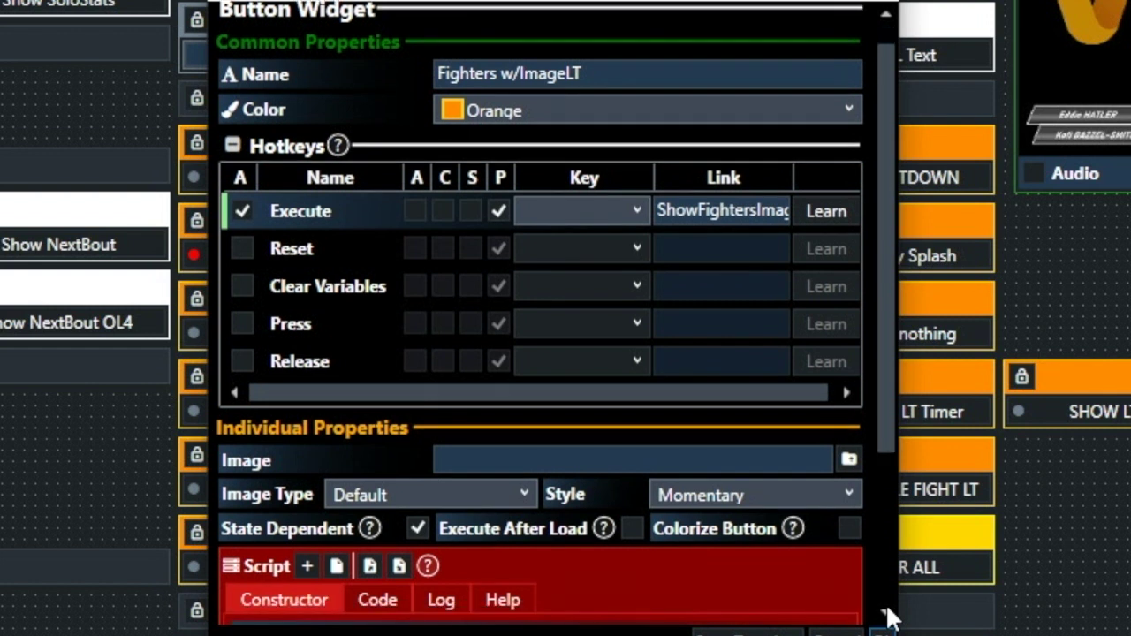
left_click(885, 611)
left_click(885, 611)
left_click(884, 612)
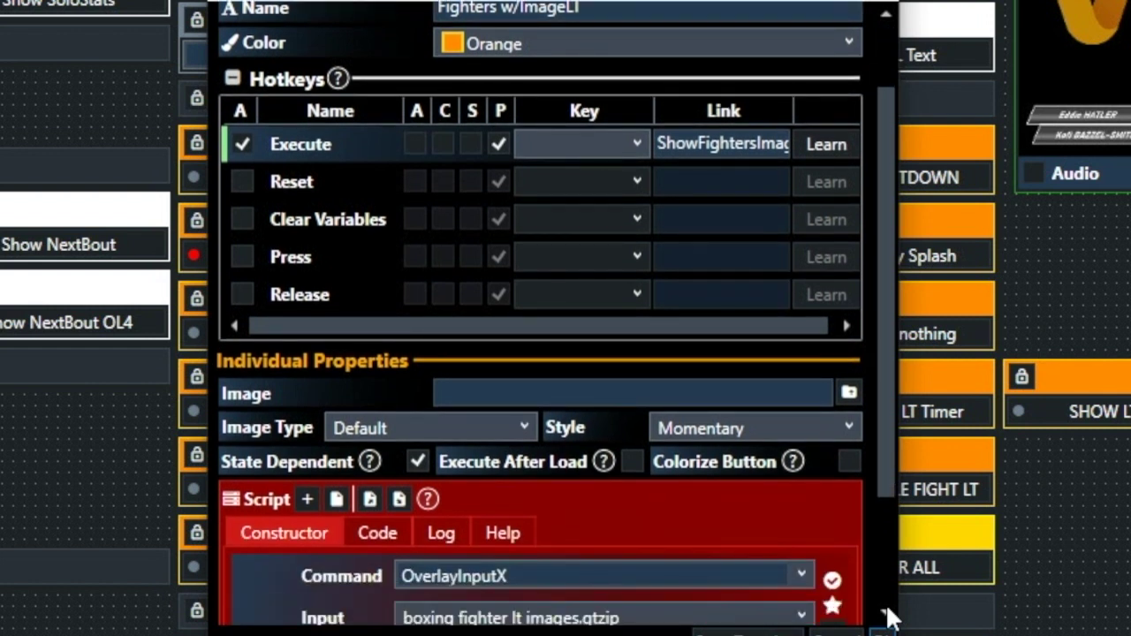
left_click(884, 611)
left_click(884, 612)
left_click(884, 611)
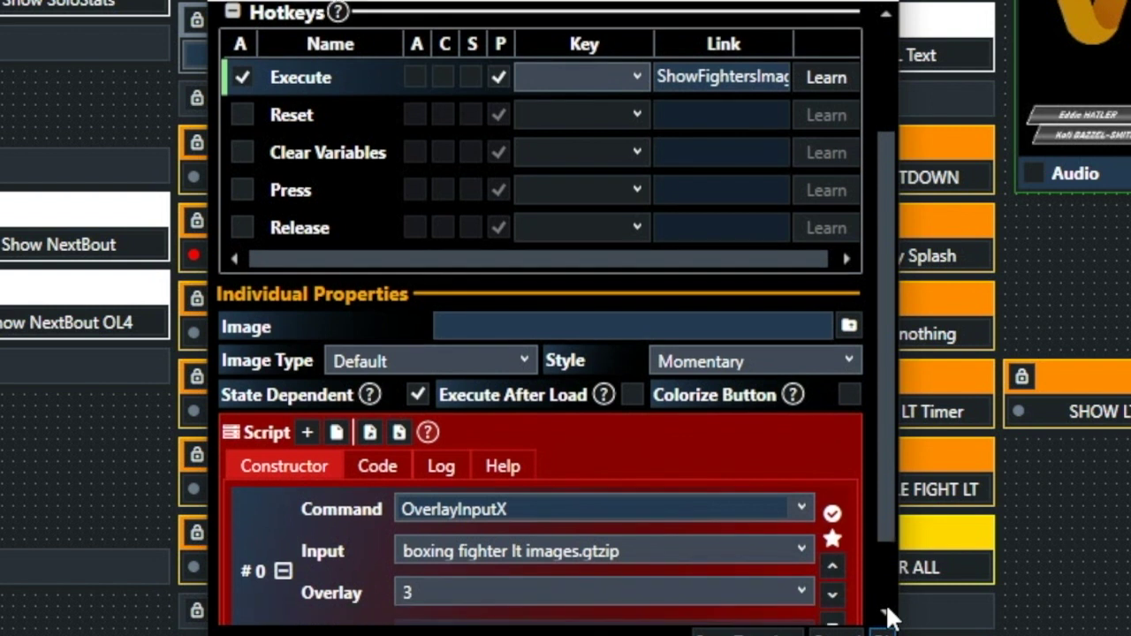
left_click(885, 611)
left_click(884, 611)
left_click(884, 612)
left_click(884, 611)
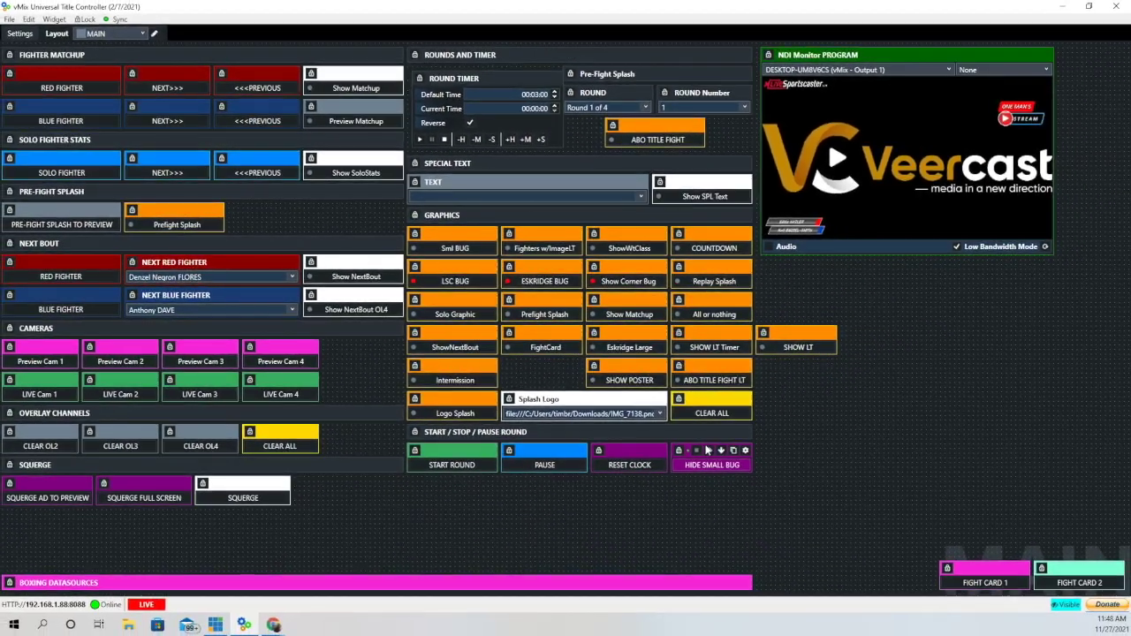
mouse_move(575, 267)
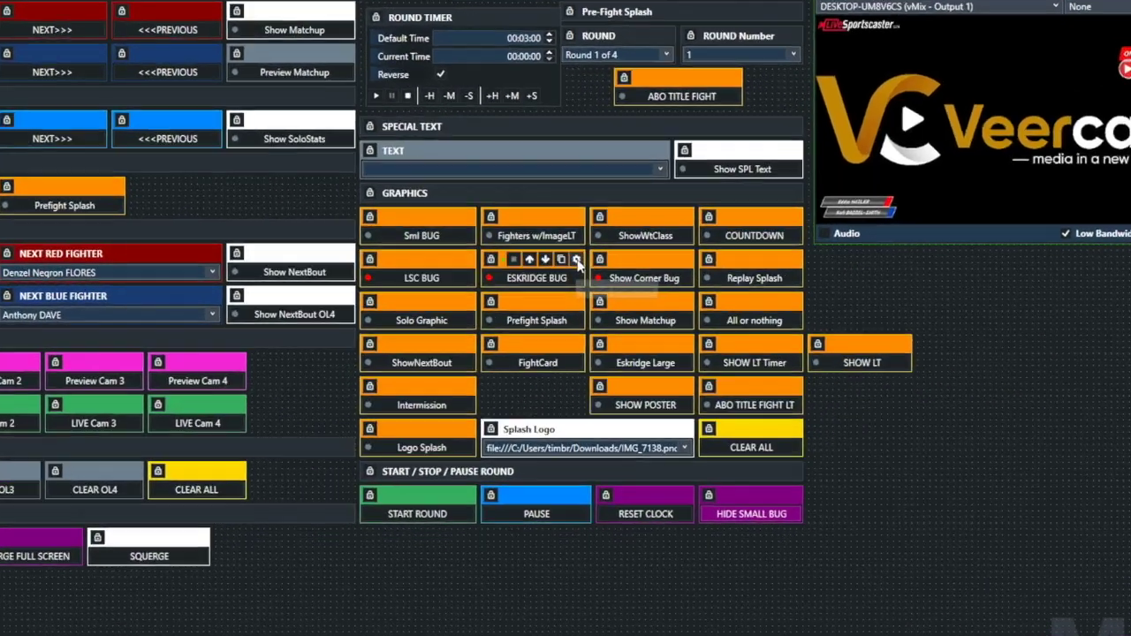
left_click(575, 266)
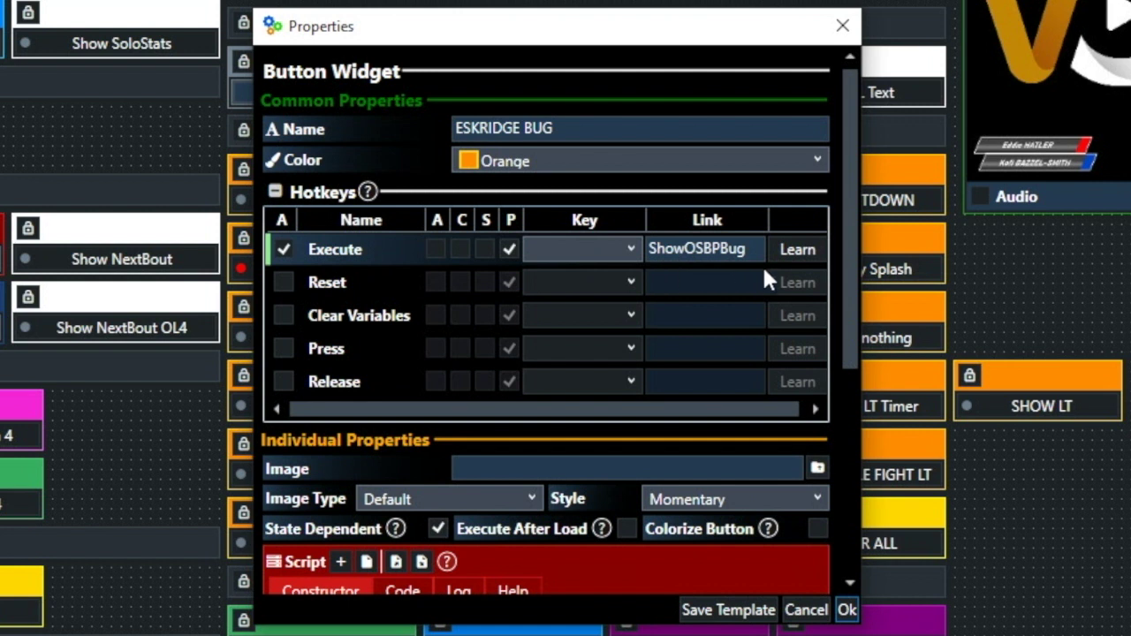
left_click_drag(851, 209, 862, 429)
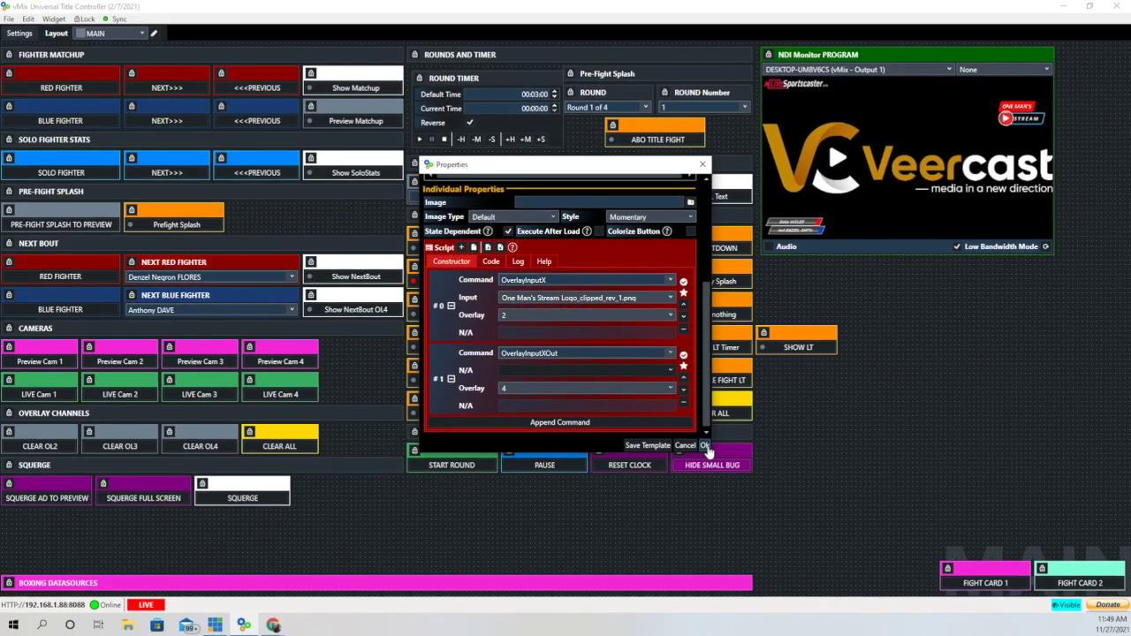
left_click(704, 445)
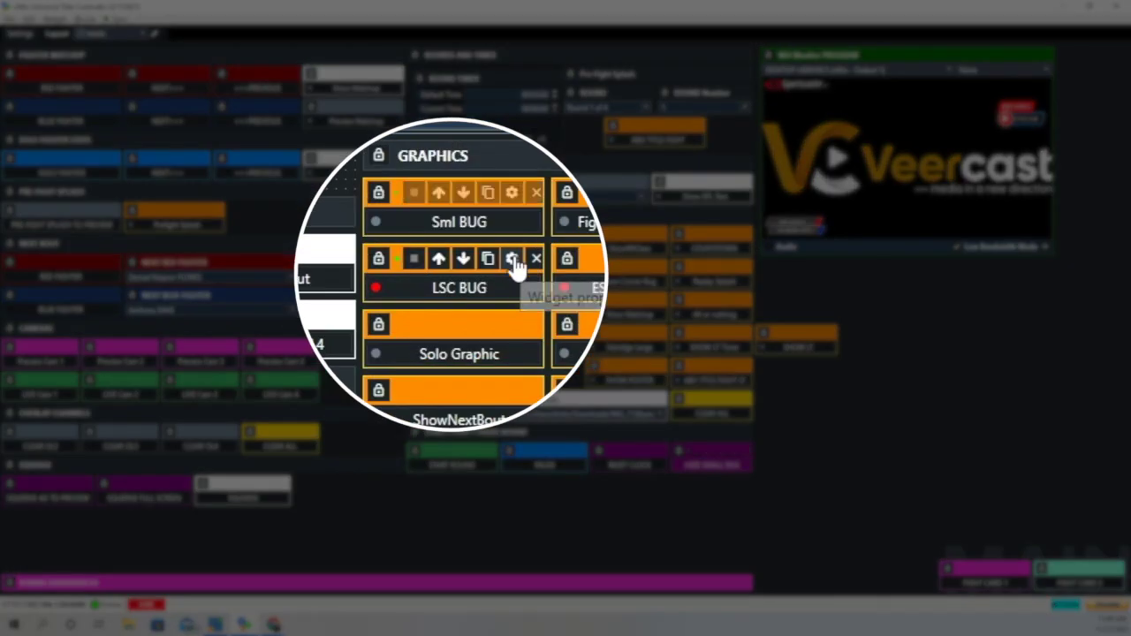
left_click(512, 259)
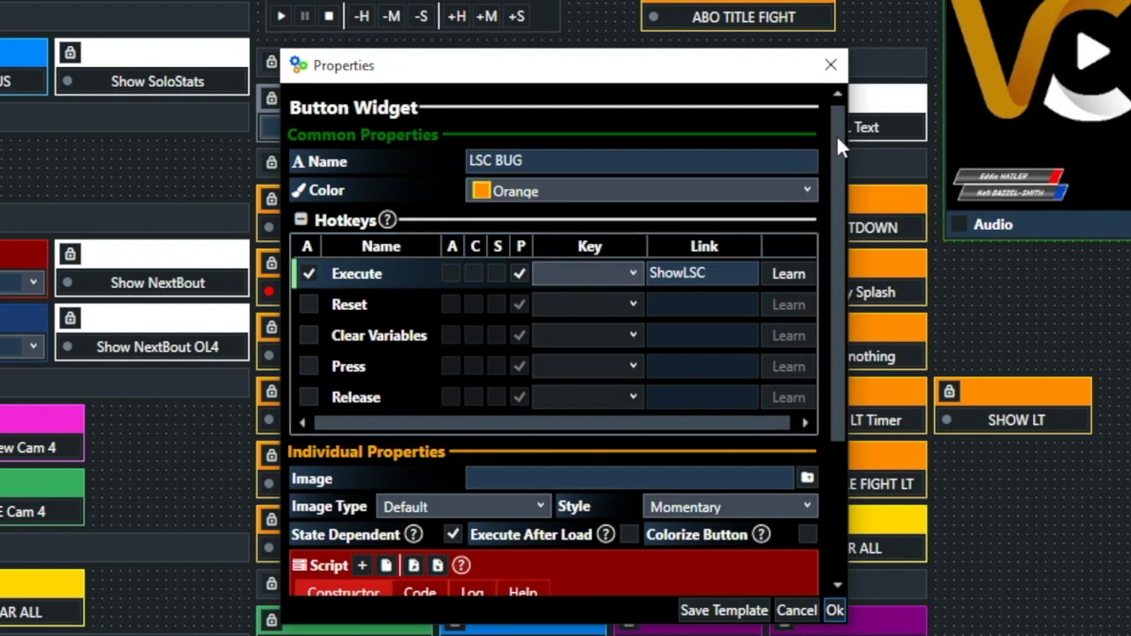
mouse_move(835, 134)
left_mouse_down()
mouse_move(846, 308)
mouse_move(835, 118)
left_mouse_up()
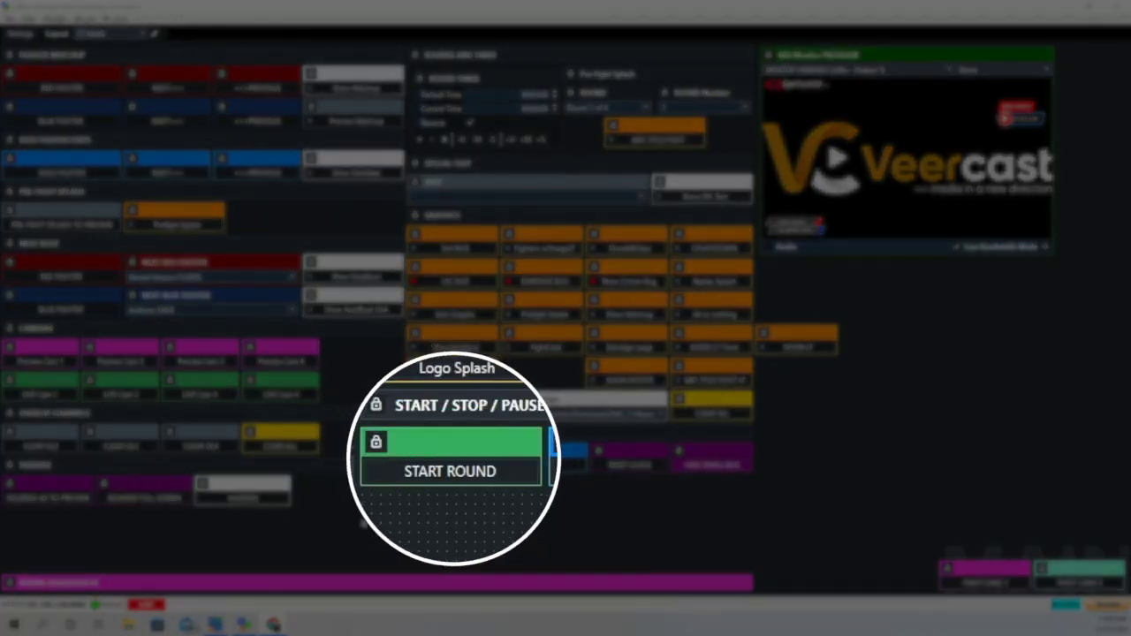
mouse_move(523, 449)
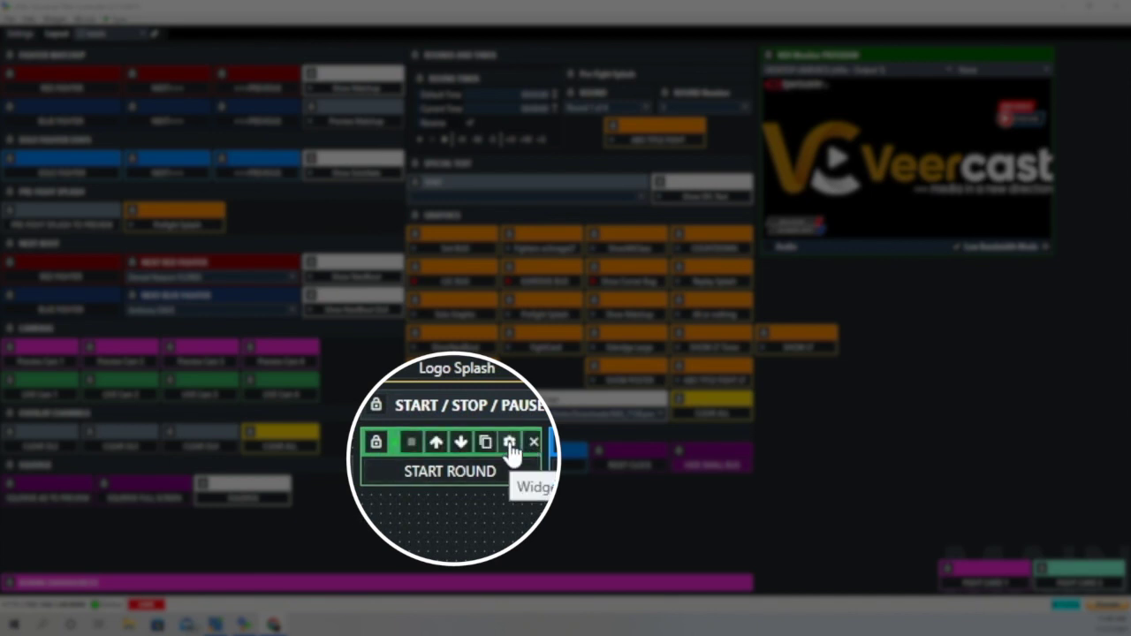
Step: Review START ROUND's ExecLink steps: HideSmallBug, ResetClock, StartClock, ShowLSC and ShowOSBPBug
left_click(509, 446)
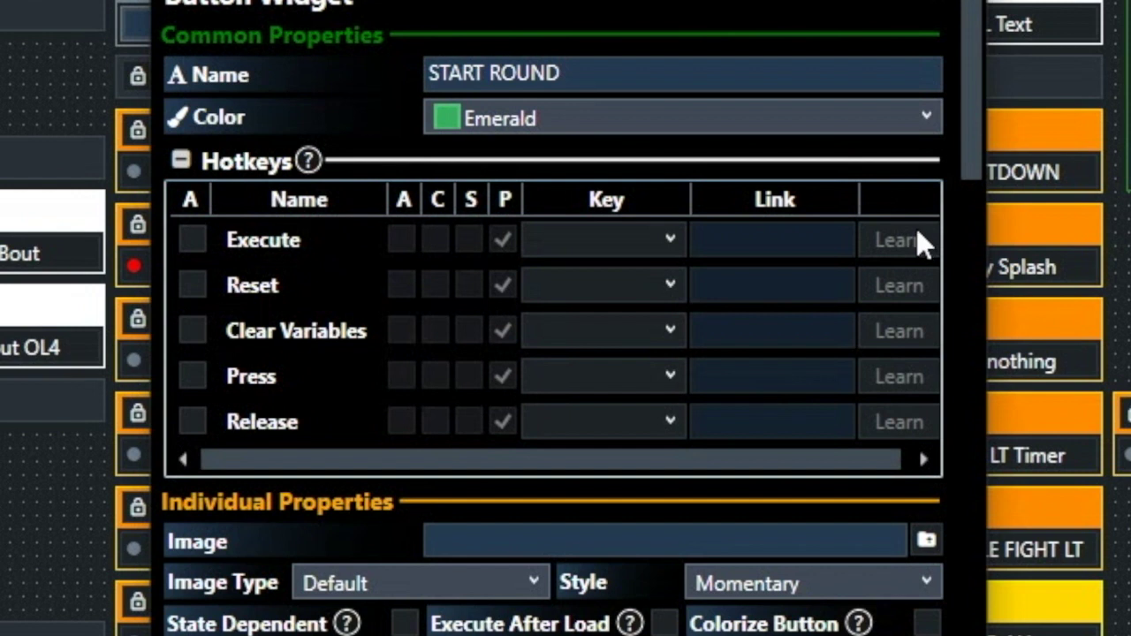
scroll(917, 231, "down", 3)
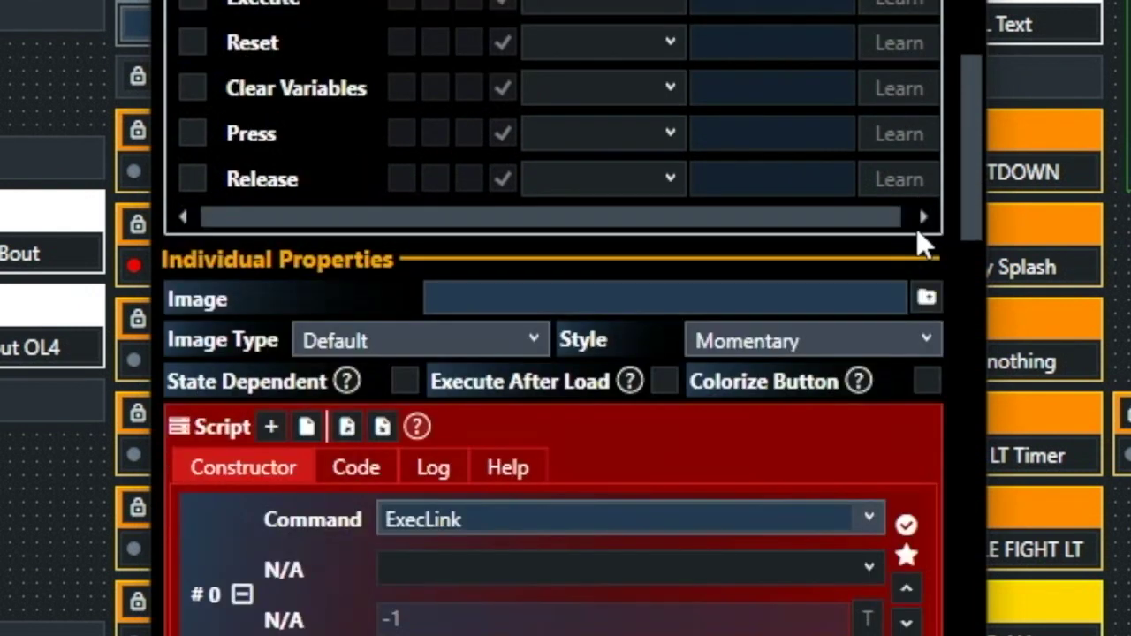
scroll(916, 228, "down", 1)
scroll(916, 228, "down", 1)
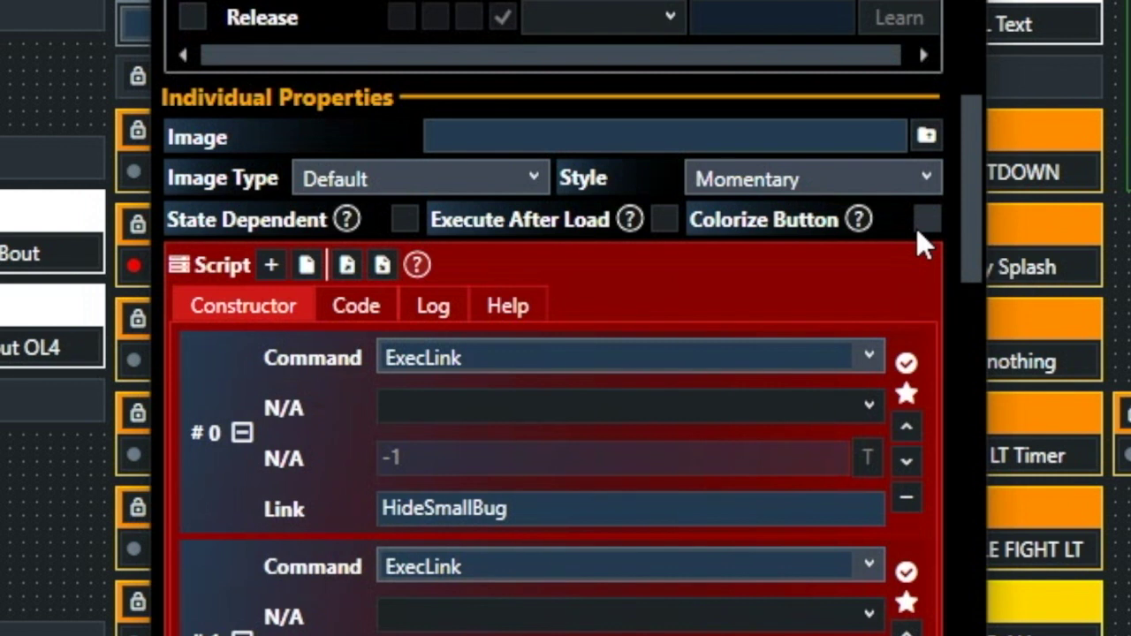
scroll(916, 243, "down", 1)
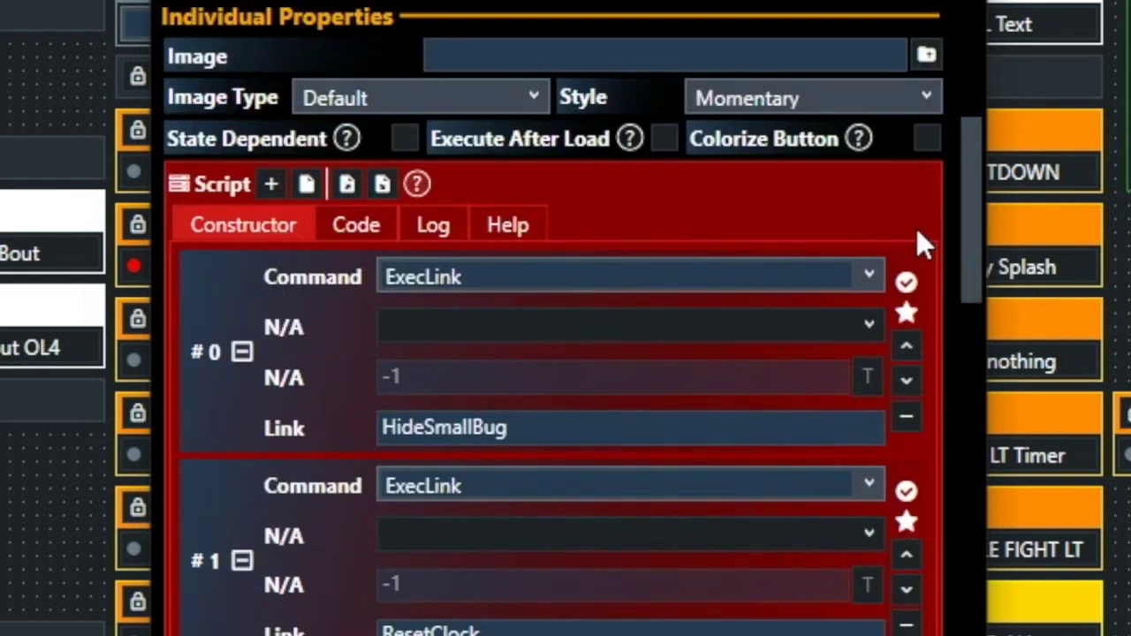
scroll(916, 231, "down", 1)
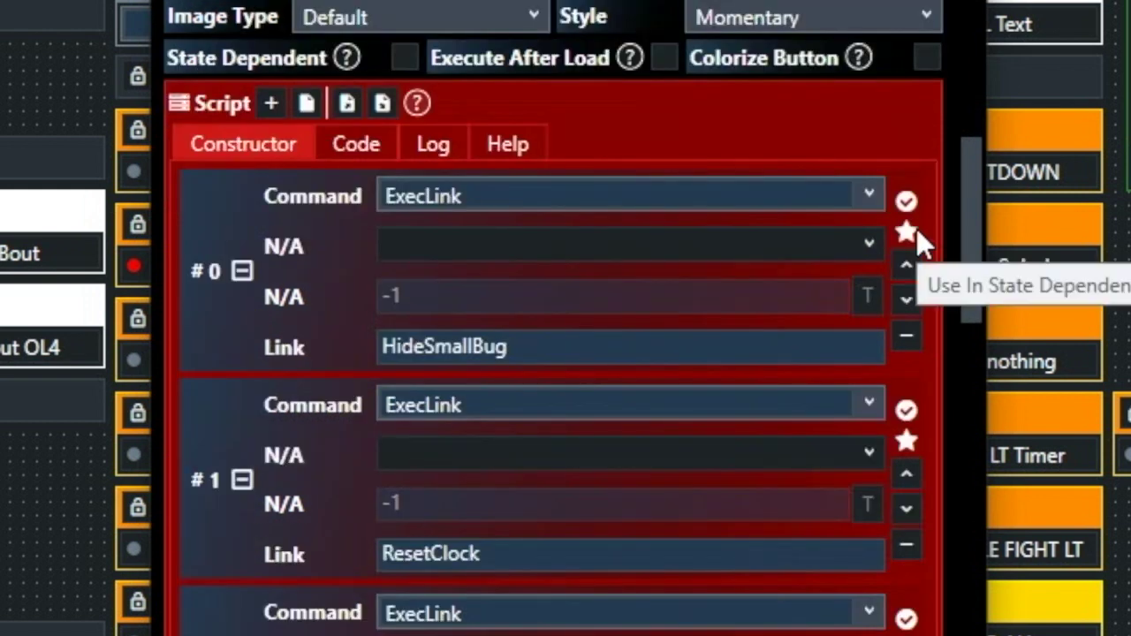
scroll(916, 234, "down", 1)
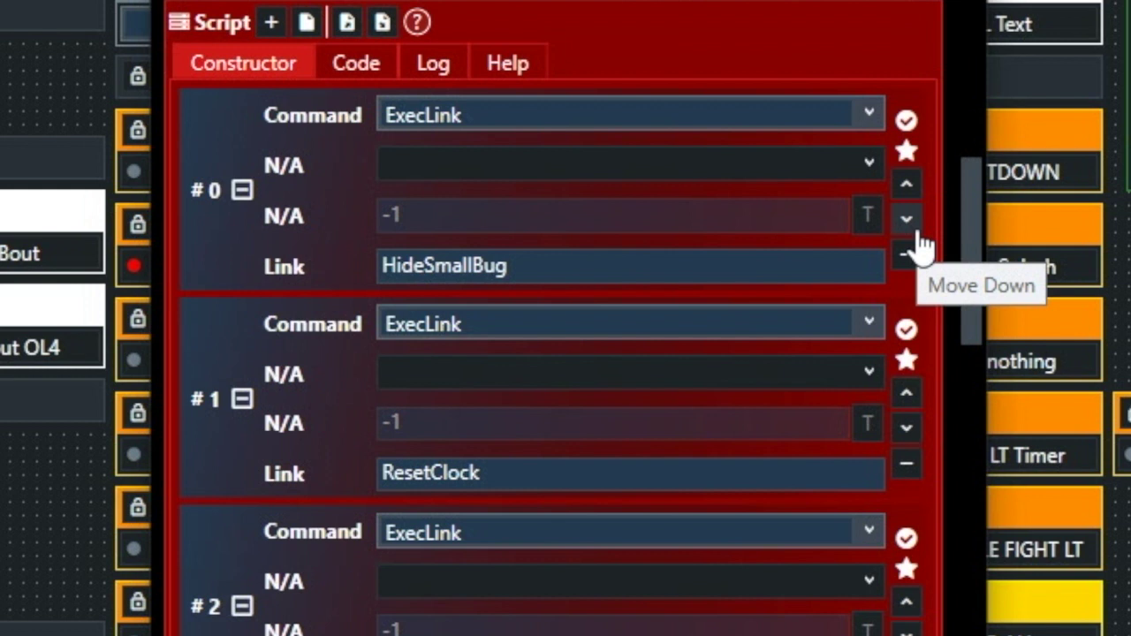
scroll(918, 248, "down", 1)
scroll(918, 246, "down", 1)
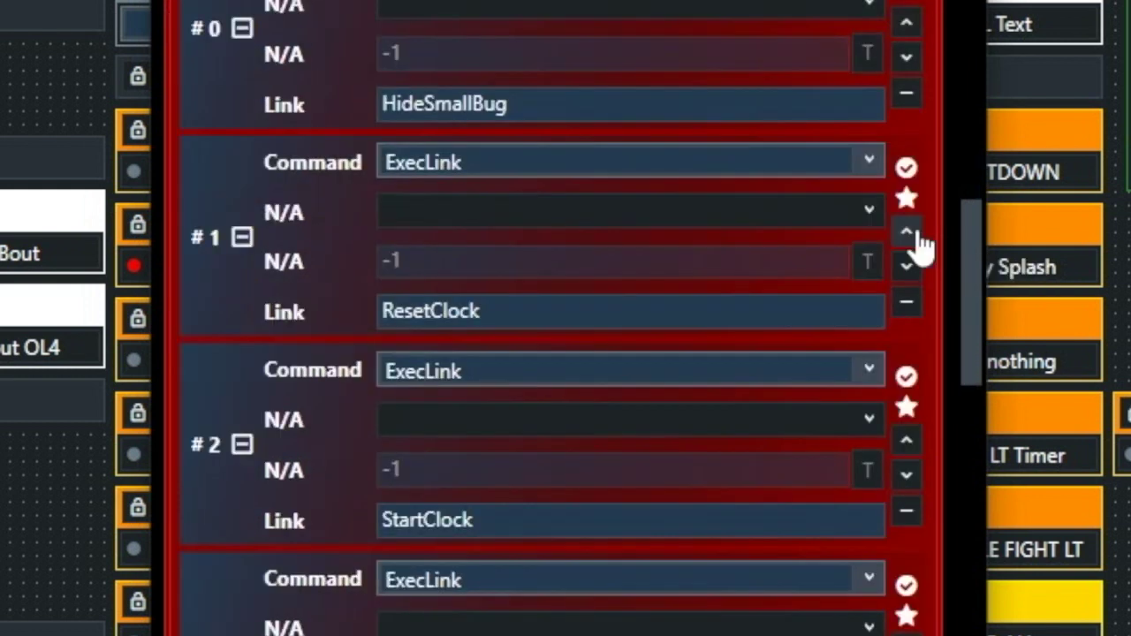
scroll(919, 247, "down", 1)
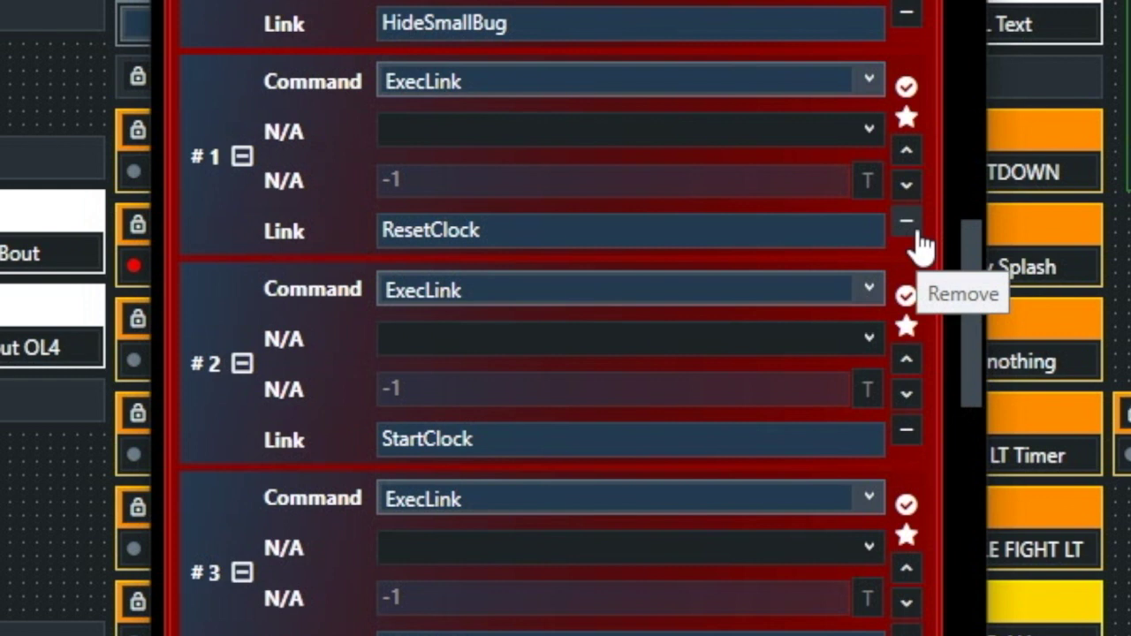
scroll(919, 246, "down", 1)
scroll(919, 246, "down", 1)
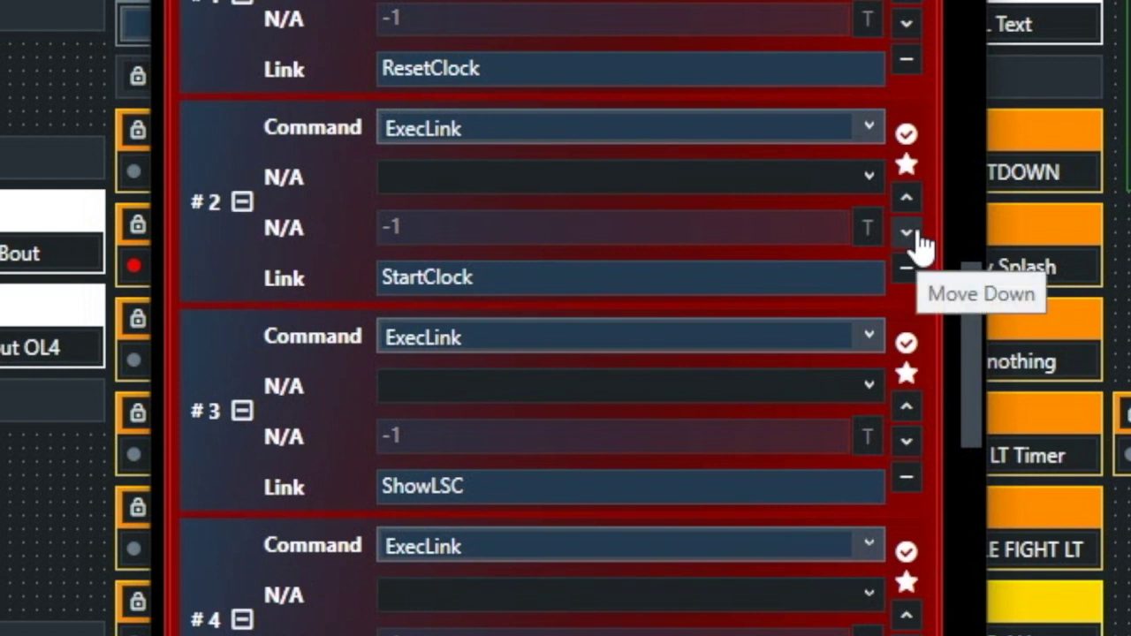
Step: Review START ROUND entries #5–#8: fighter images in on overlay 3, Timer 15000, overlay 3 out, boxing bug
scroll(918, 246, "down", 1)
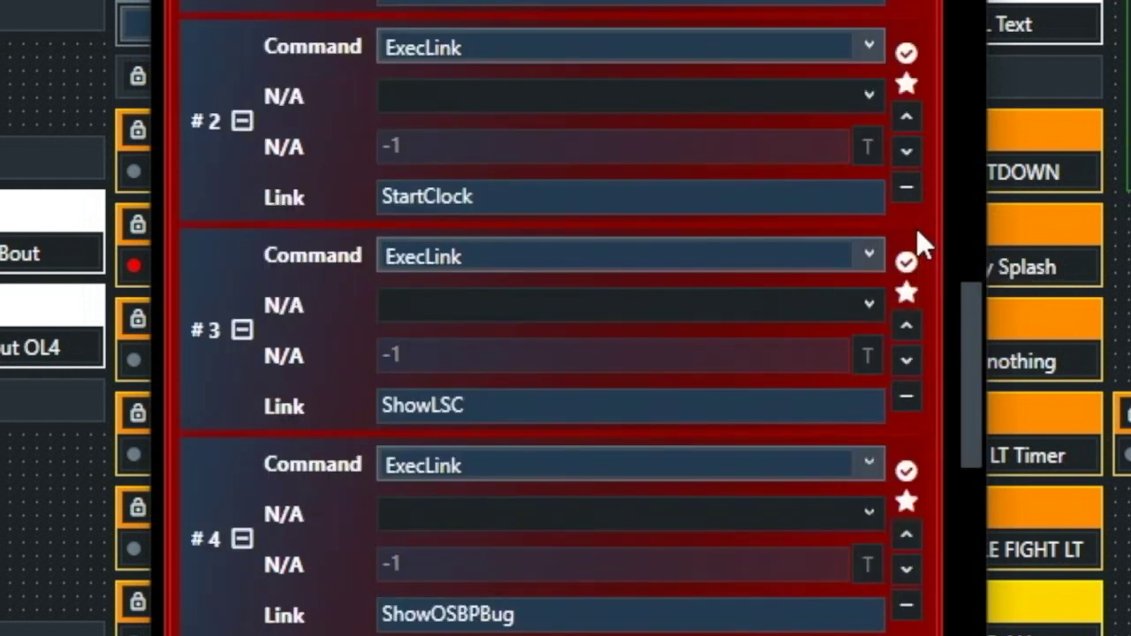
scroll(919, 246, "down", 1)
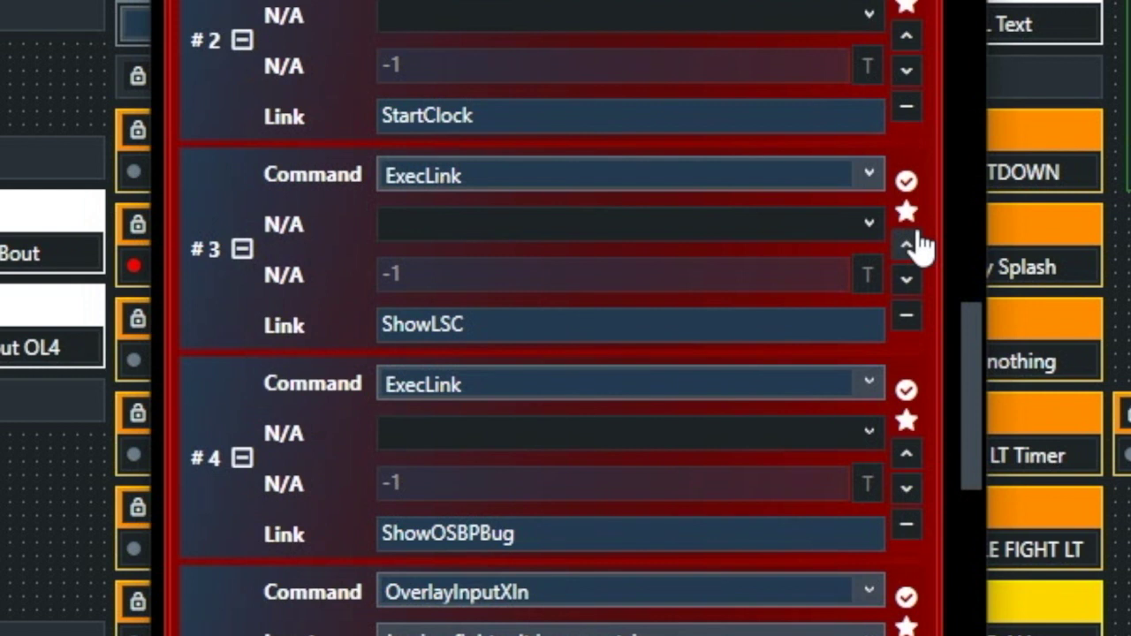
scroll(919, 247, "down", 1)
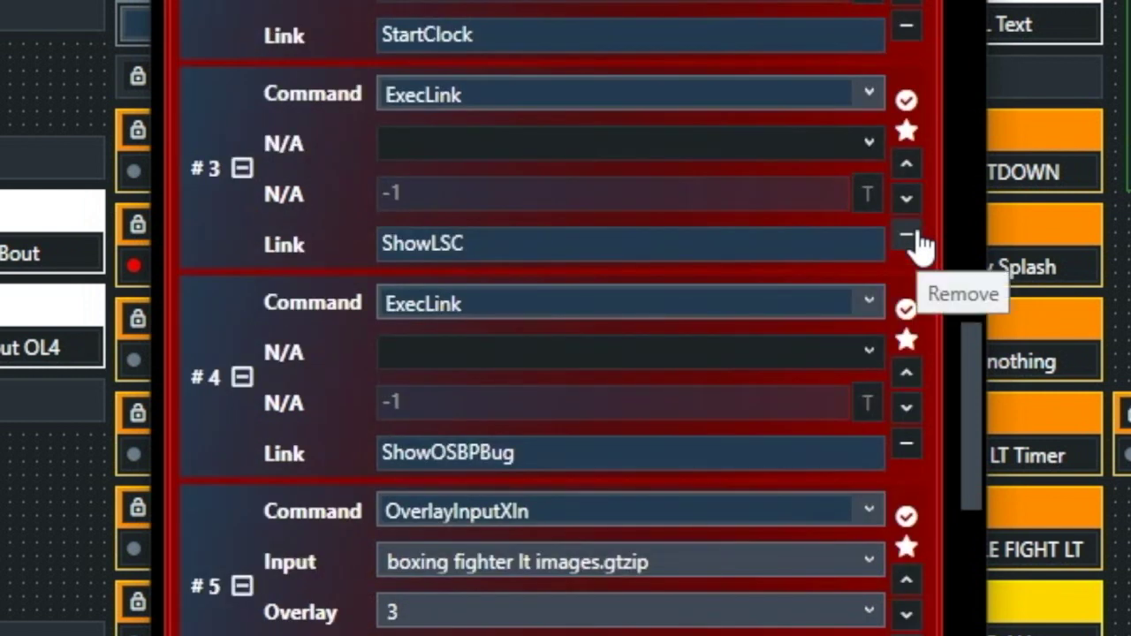
scroll(919, 245, "down", 1)
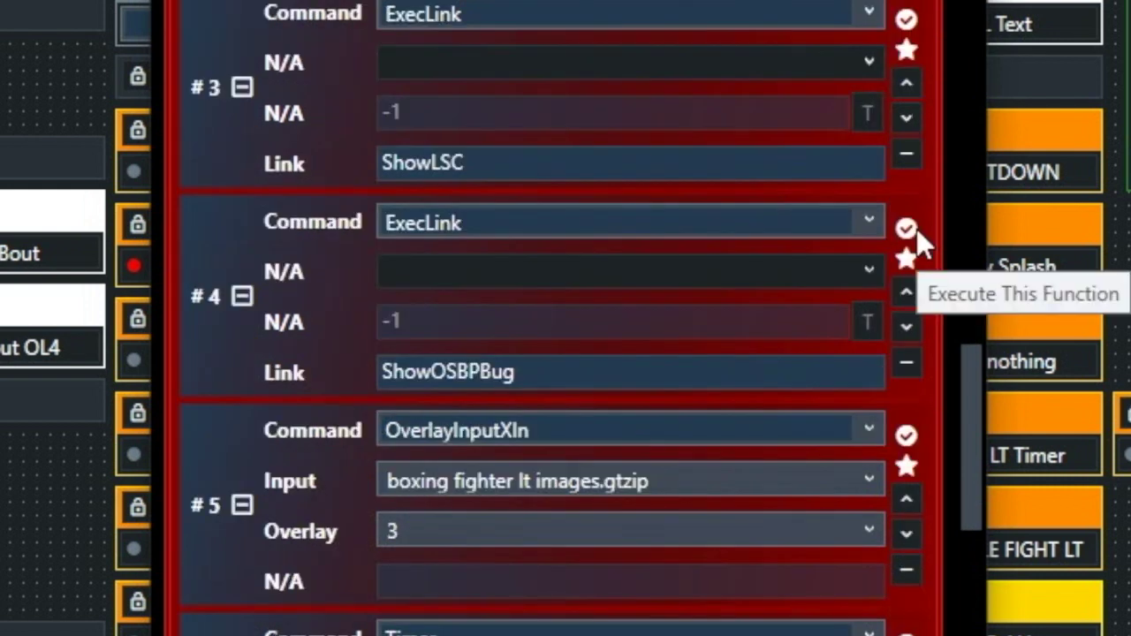
scroll(916, 228, "down", 1)
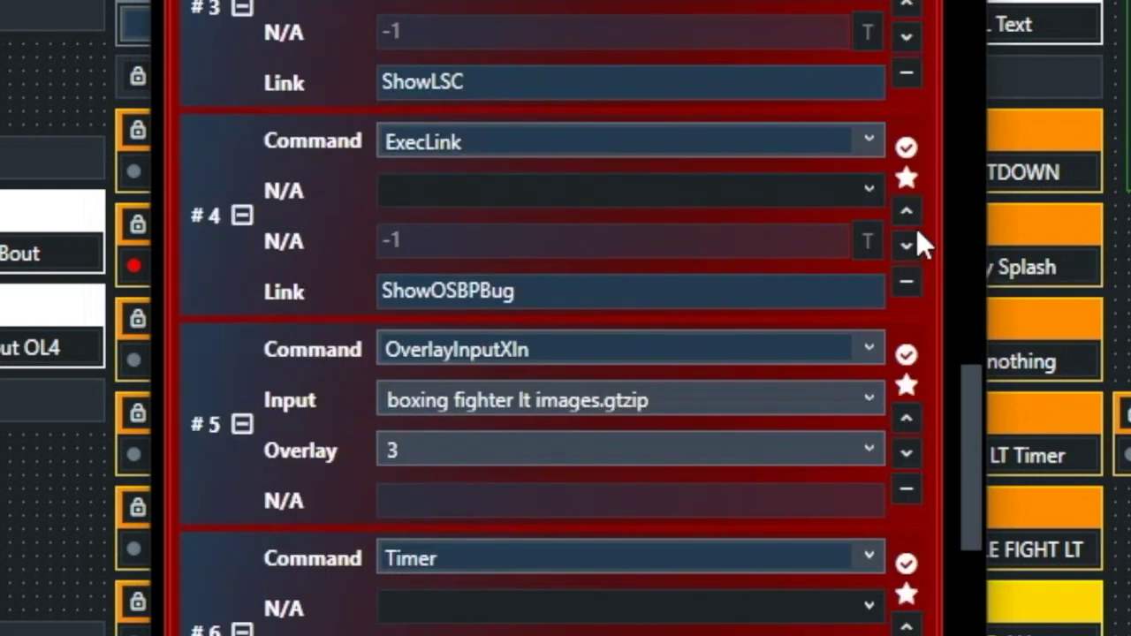
scroll(916, 228, "down", 1)
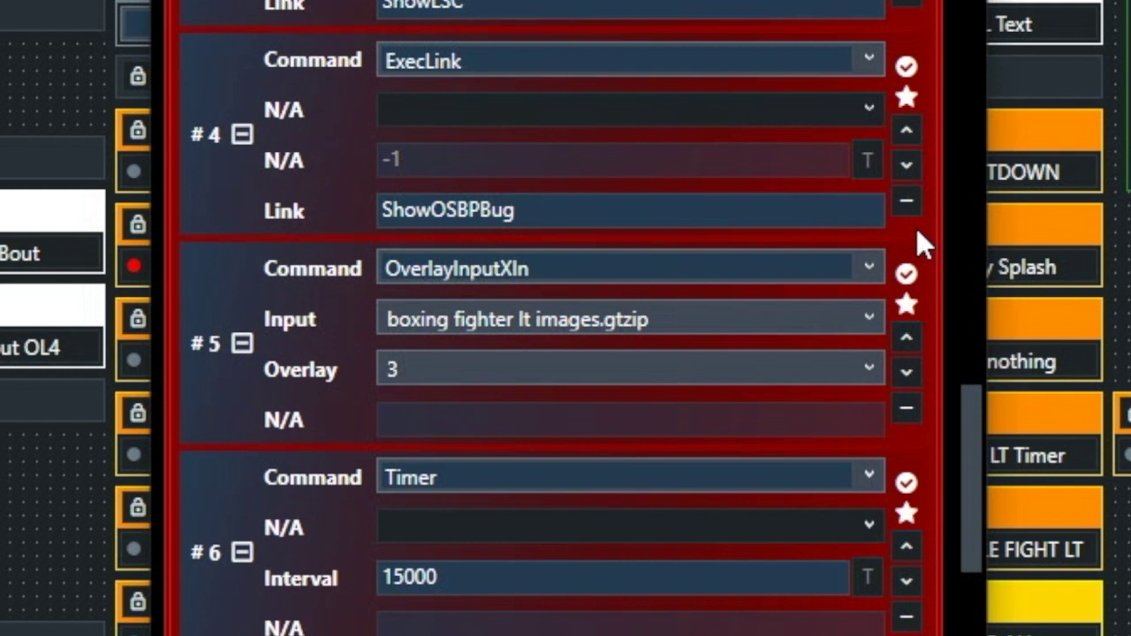
scroll(916, 227, "down", 1)
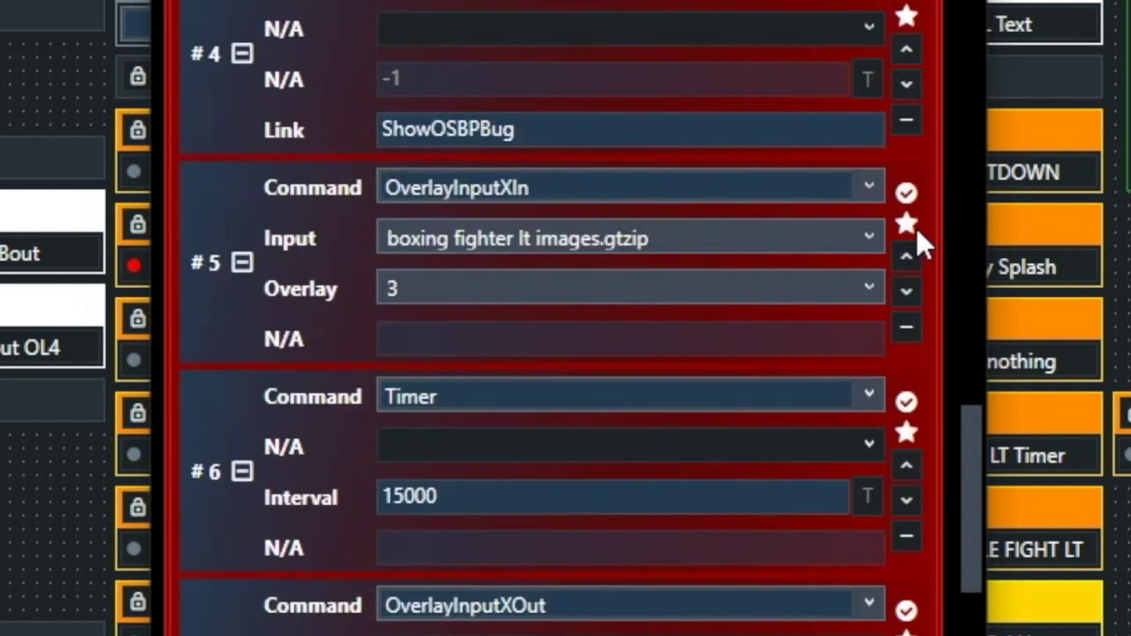
scroll(916, 228, "down", 1)
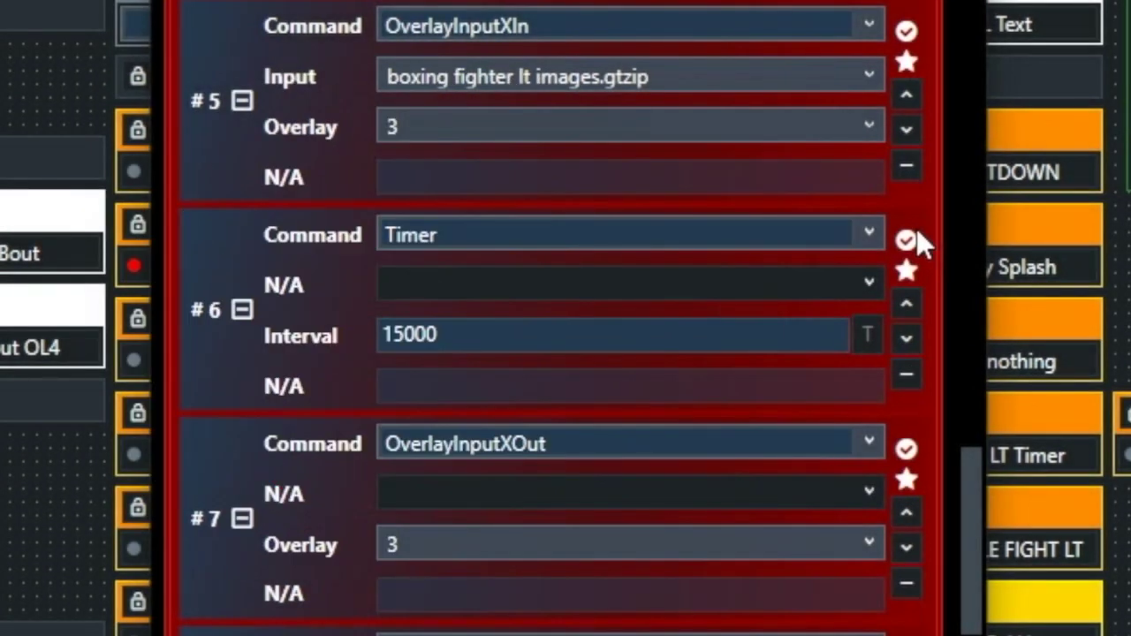
scroll(916, 228, "down", 1)
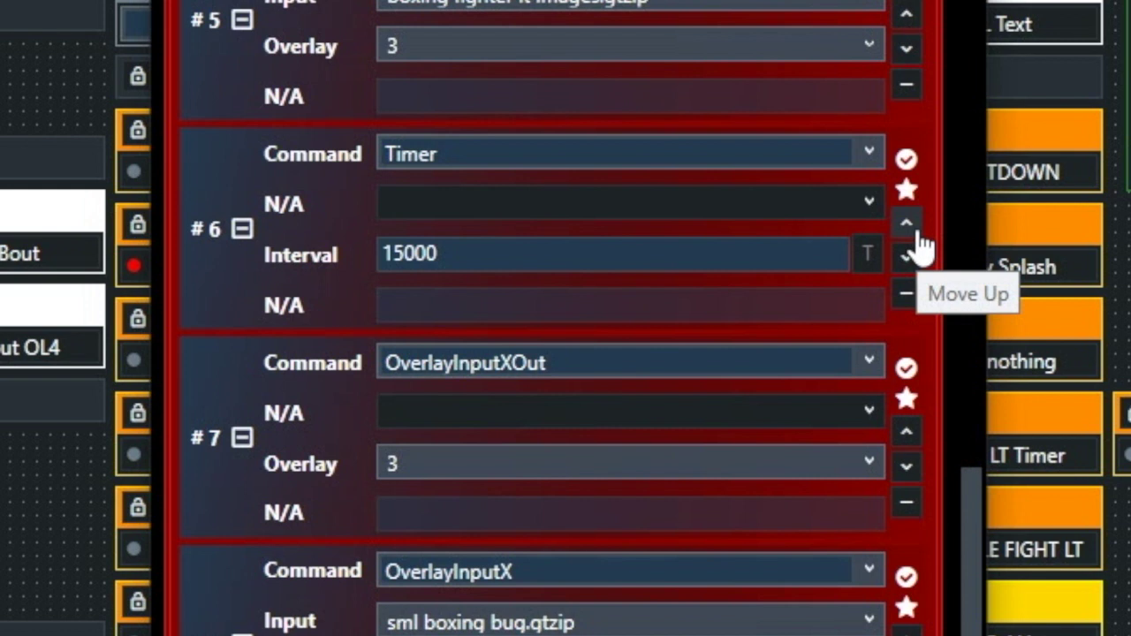
scroll(919, 248, "down", 1)
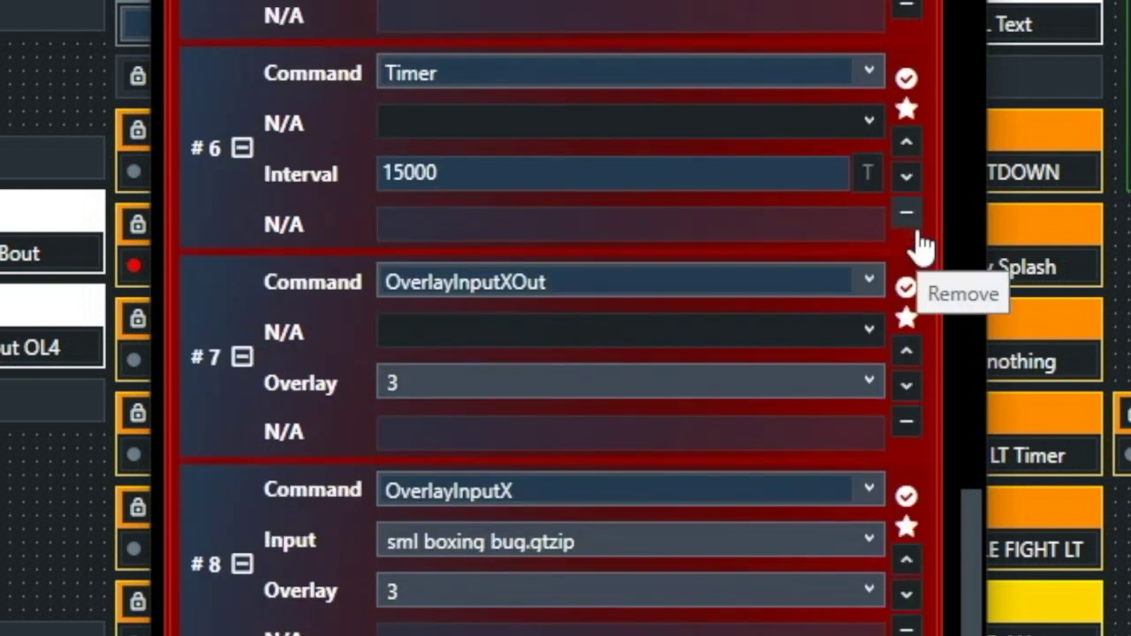
scroll(919, 247, "down", 1)
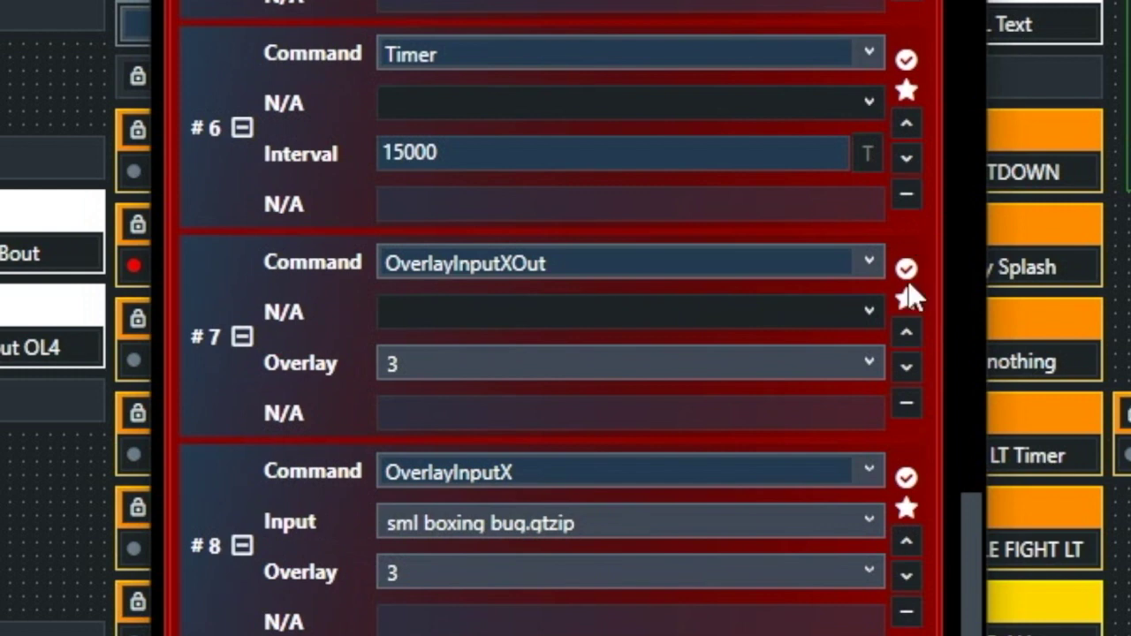